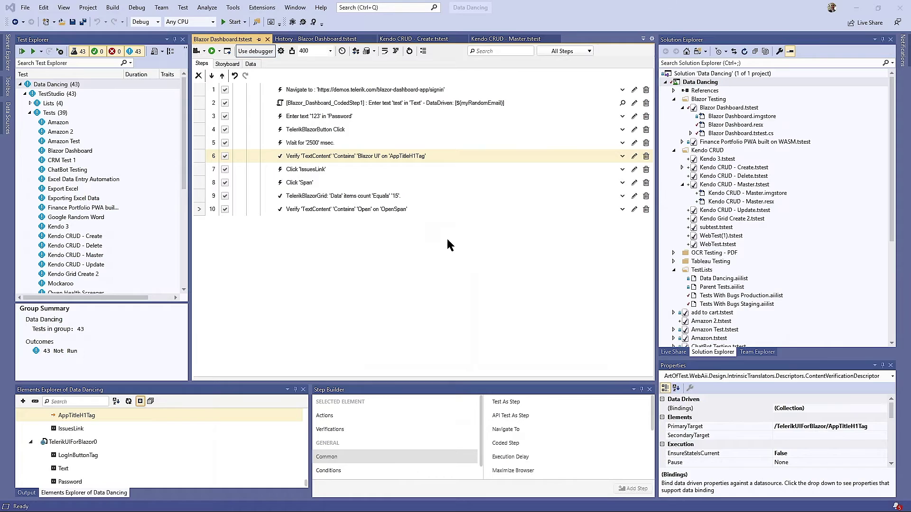
# Step: Look over the recording setup with its recent URLs and browser choices, and dismiss it without recording
pyautogui.click(26, 7)
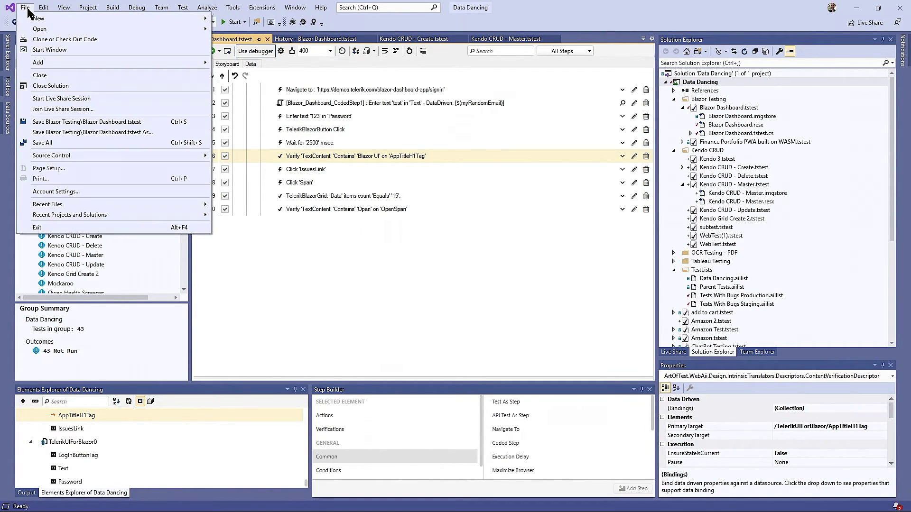
pyautogui.click(387, 317)
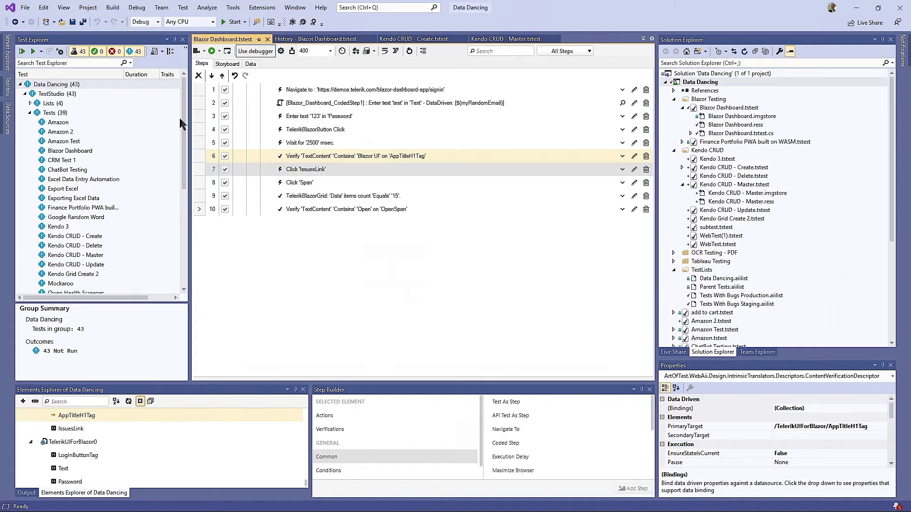
pyautogui.click(198, 54)
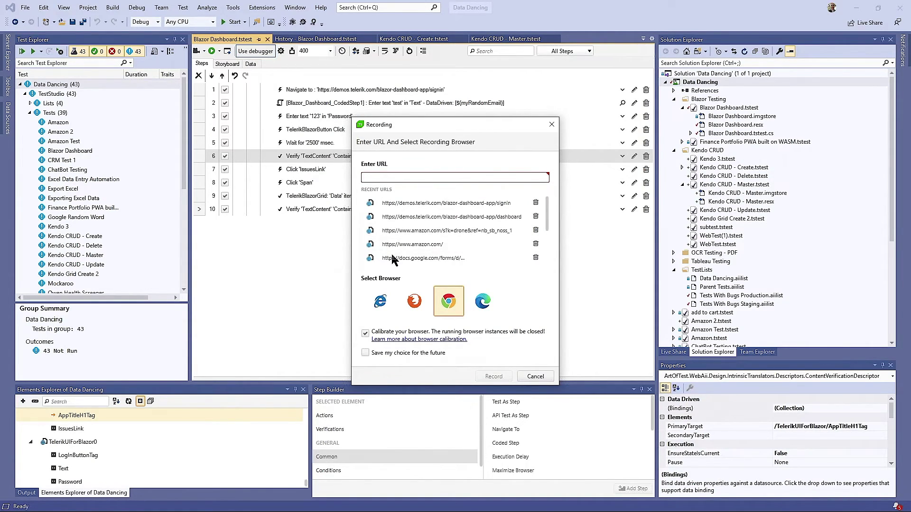
pyautogui.click(543, 376)
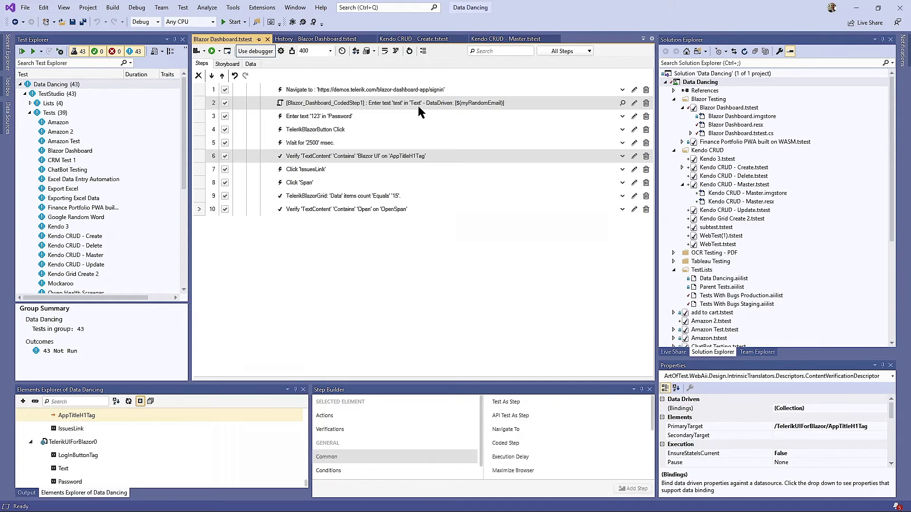
# Step: Inspect the navigation, coded and TelerikBlazorButton Click steps, including the button step's options and data bindings
pyautogui.click(371, 91)
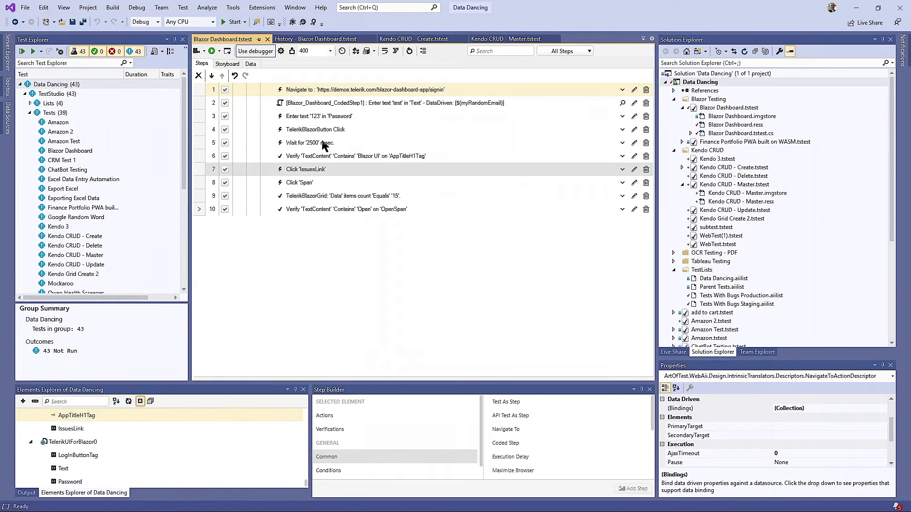
pyautogui.click(394, 104)
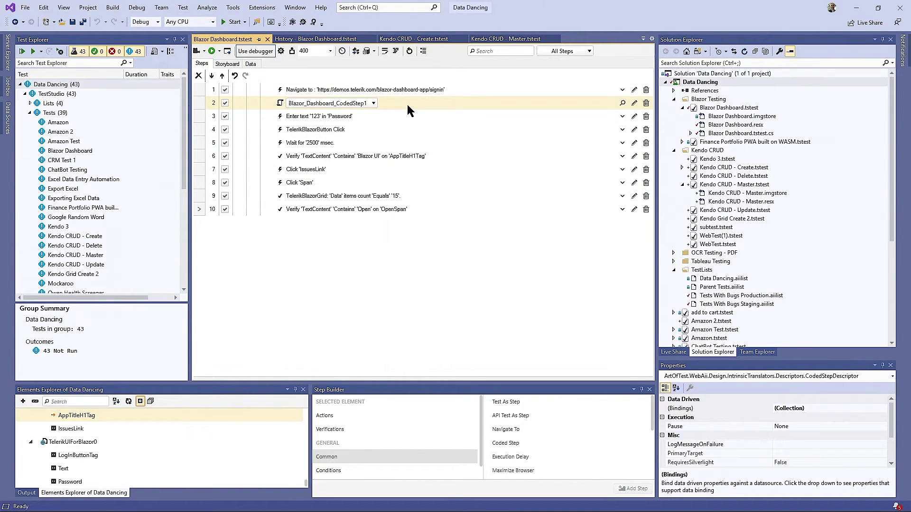
pyautogui.click(337, 129)
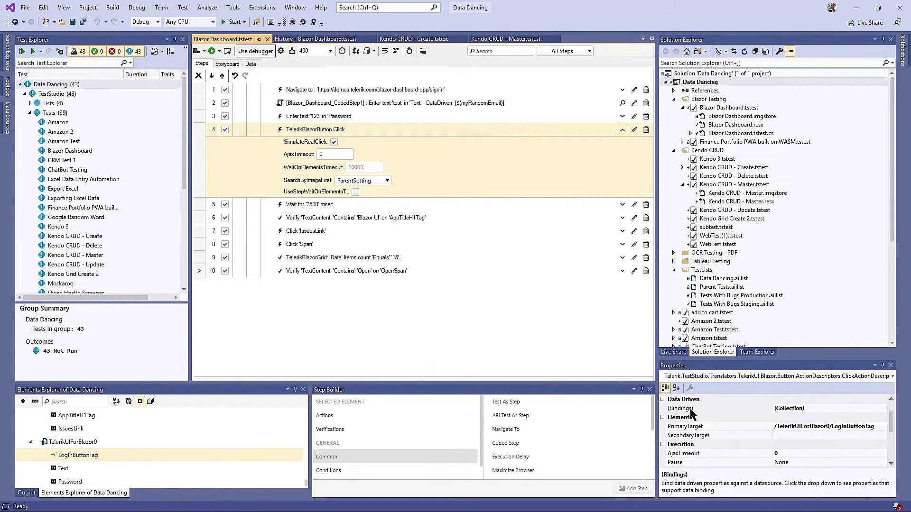
pyautogui.click(874, 411)
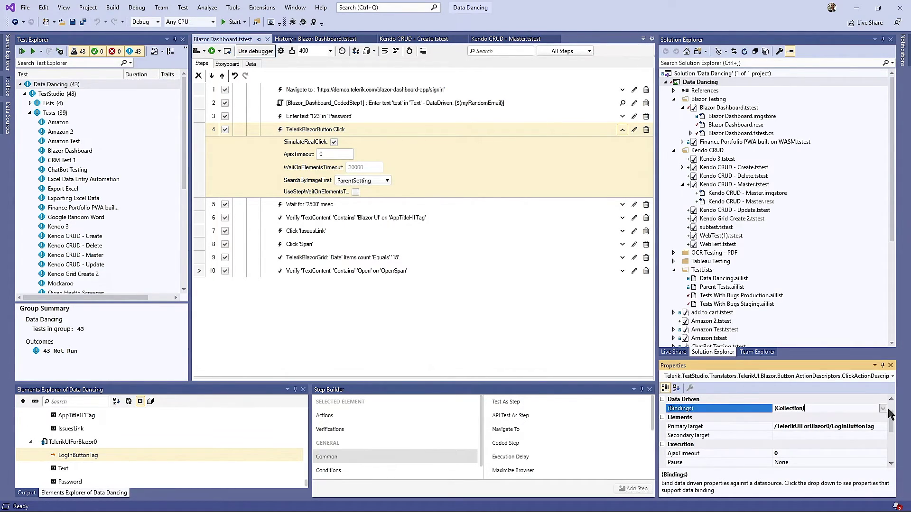
pyautogui.click(882, 408)
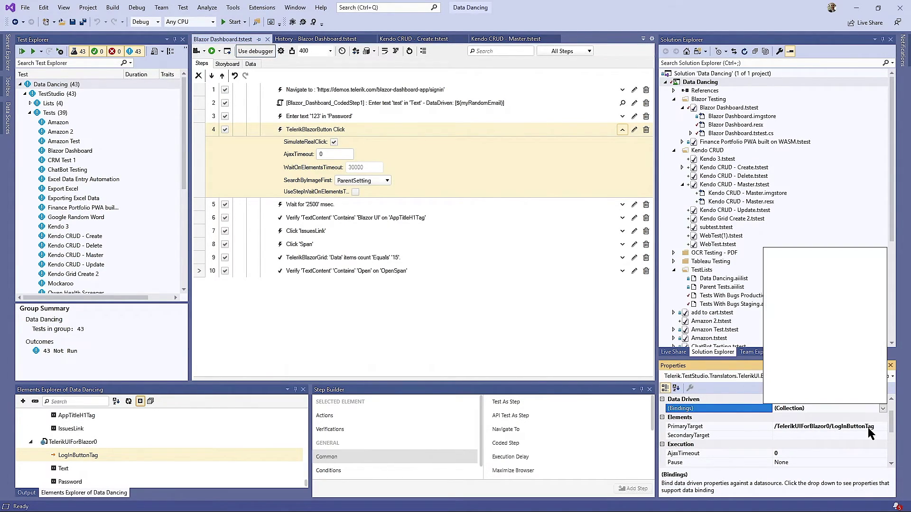
pyautogui.click(737, 410)
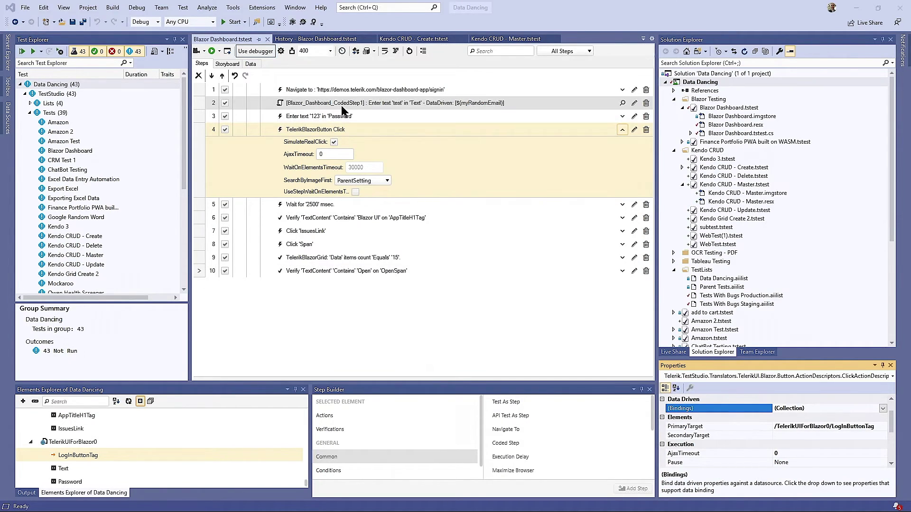
# Step: View the test's storyboard at the TelerikBlazorButton Click step, return to the step list and collapse that step's details
pyautogui.click(227, 63)
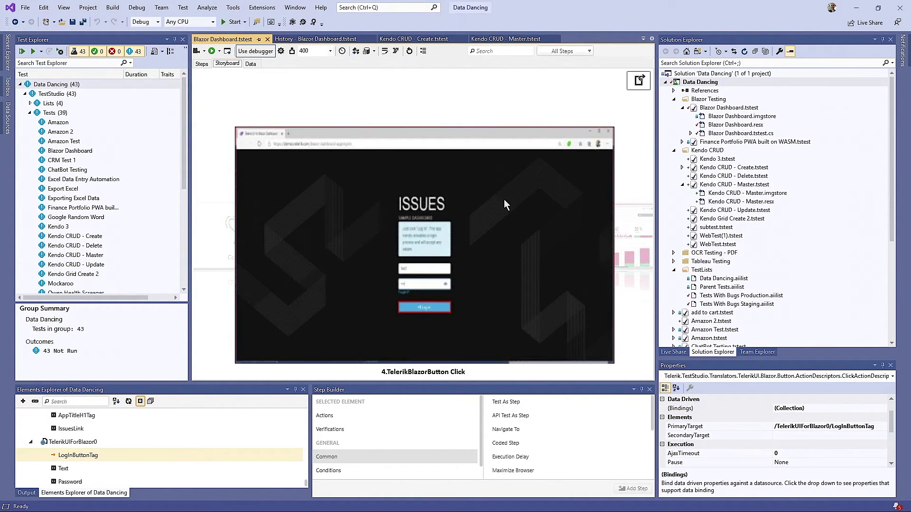
pyautogui.click(433, 264)
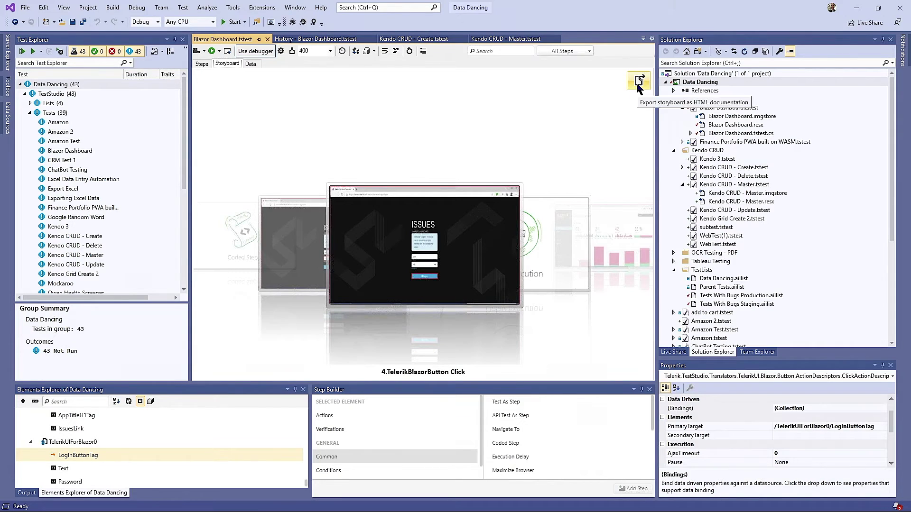
pyautogui.click(200, 64)
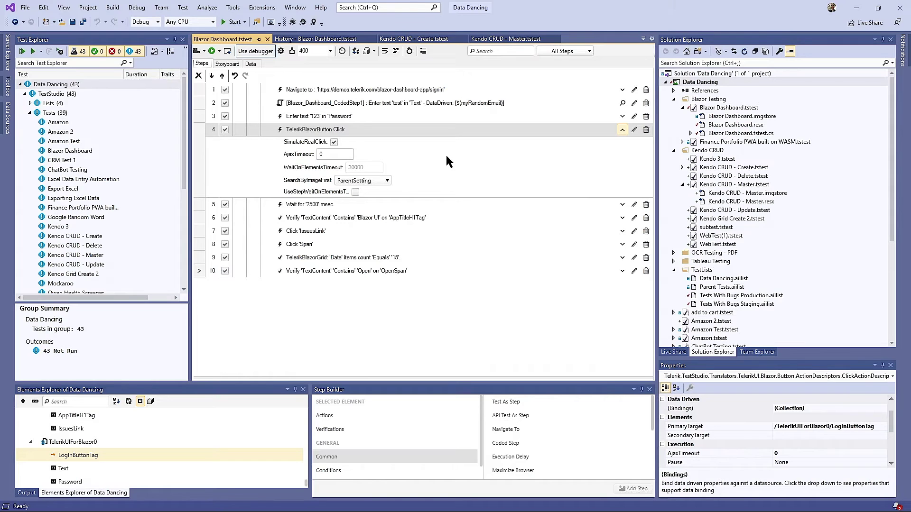
pyautogui.click(400, 126)
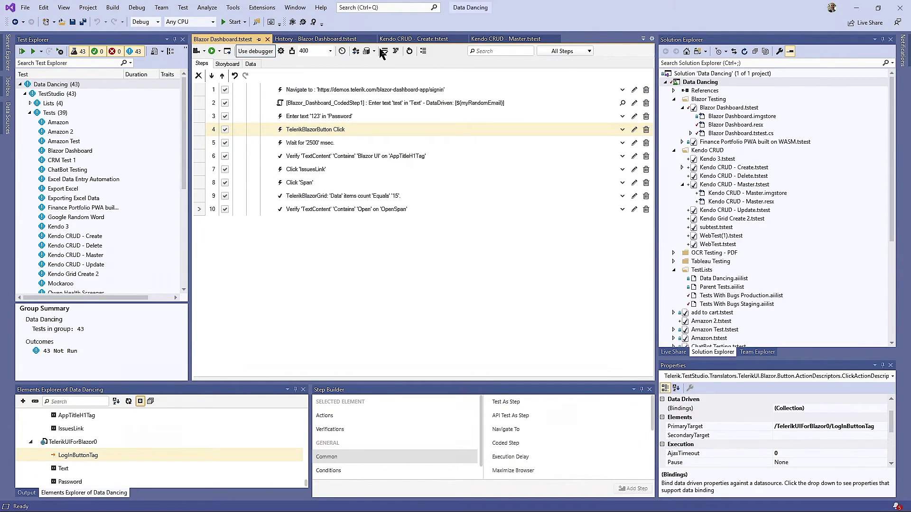
# Step: Review the General and Recording settings and the order of element identification attributes in the HTML find logic
pyautogui.click(303, 23)
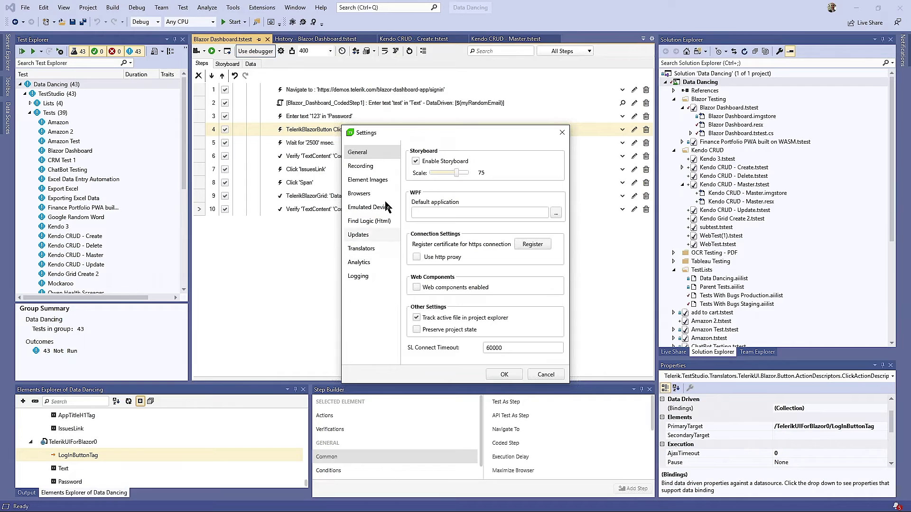
pyautogui.click(377, 167)
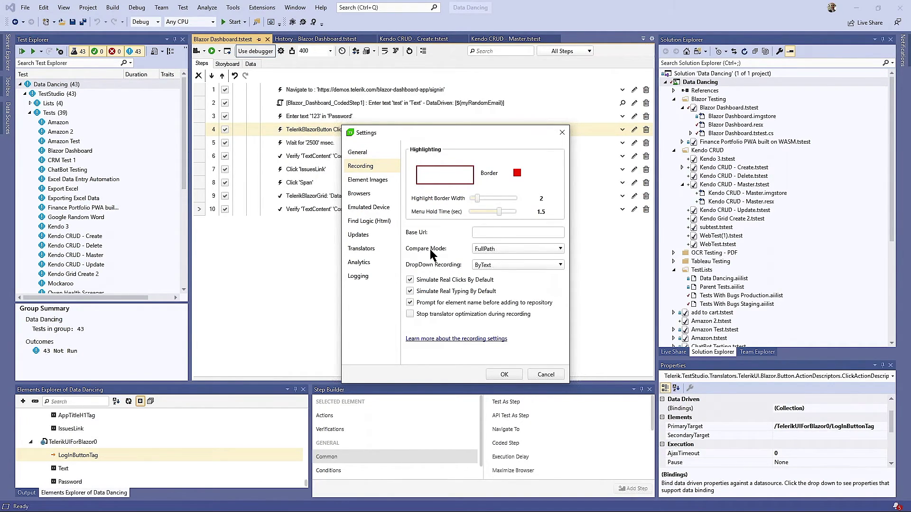
pyautogui.click(361, 223)
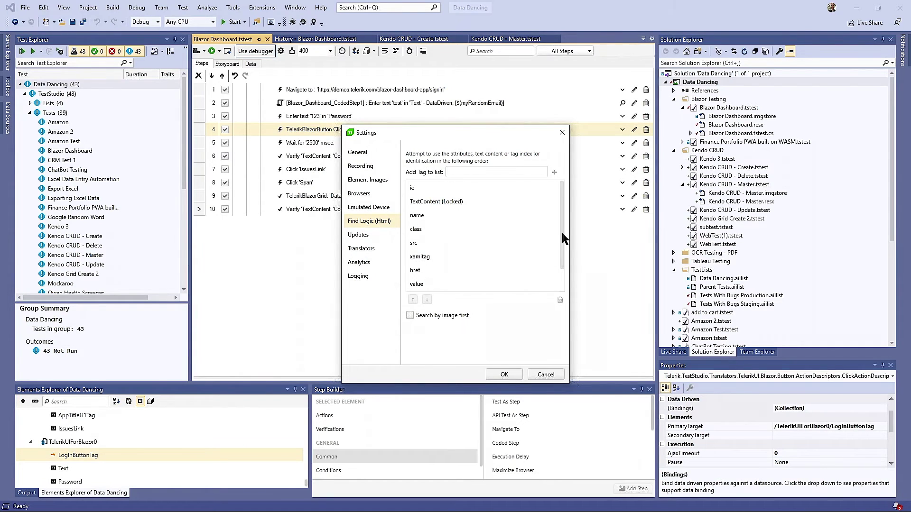
pyautogui.moveTo(563, 239); pyautogui.dragTo(560, 269)
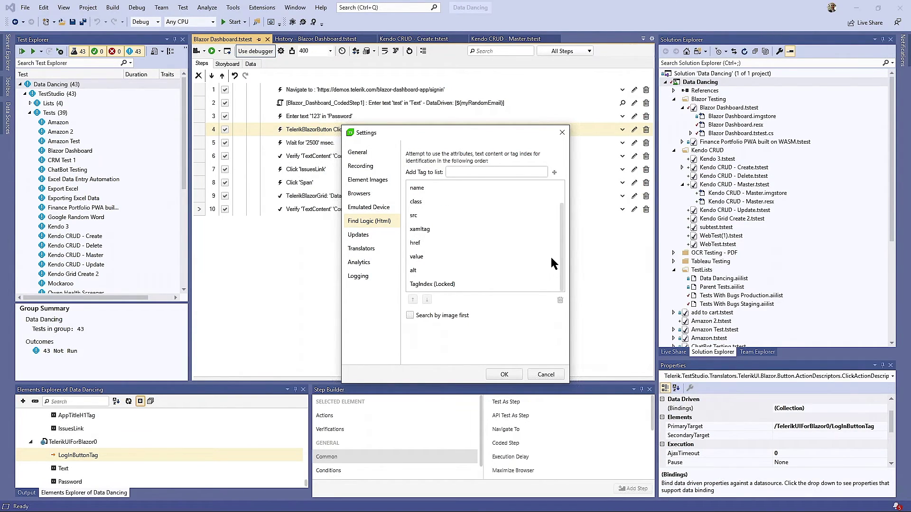
pyautogui.scroll(1, 551, 258)
# Step: Add the tag ng-model to the HTML find logic list
pyautogui.click(482, 173)
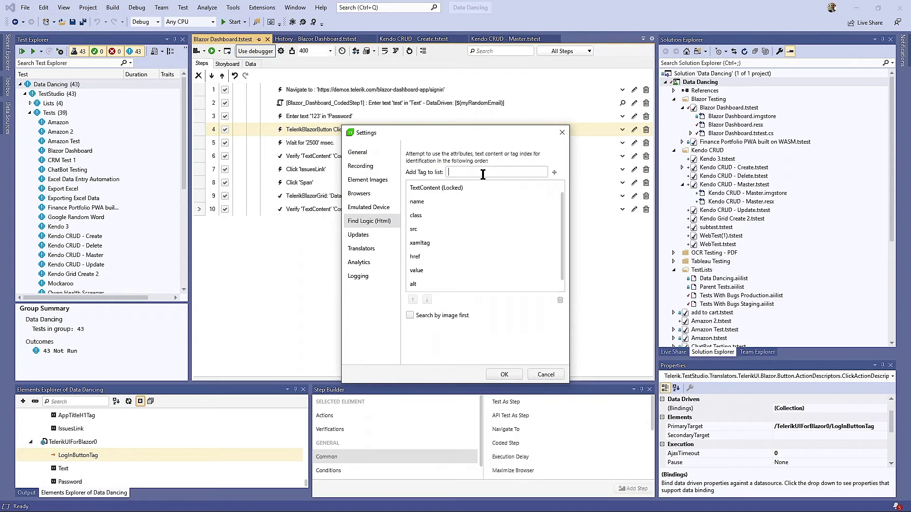
pyautogui.write('ng-moc')
pyautogui.write('el')
pyautogui.click(552, 172)
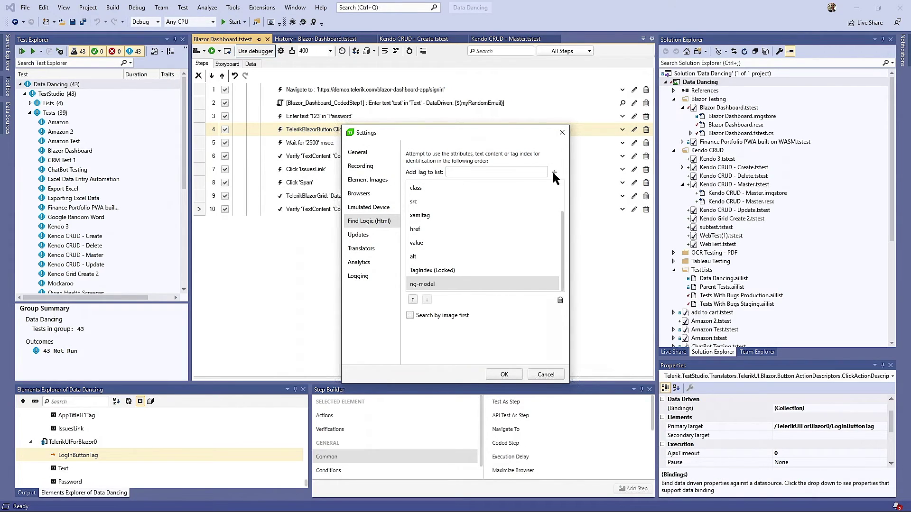
# Step: Move the ng-model tag up to first place in the HTML find logic order
pyautogui.click(412, 300)
pyautogui.click(413, 300)
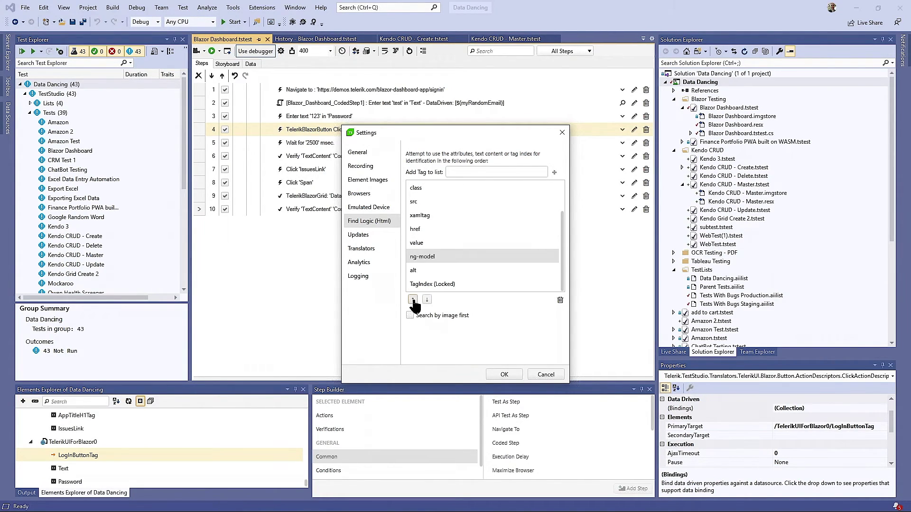
pyautogui.click(412, 300)
pyautogui.click(412, 300)
pyautogui.click(412, 300)
pyautogui.click(413, 300)
pyautogui.click(412, 300)
pyautogui.click(413, 300)
pyautogui.click(413, 300)
pyautogui.click(413, 299)
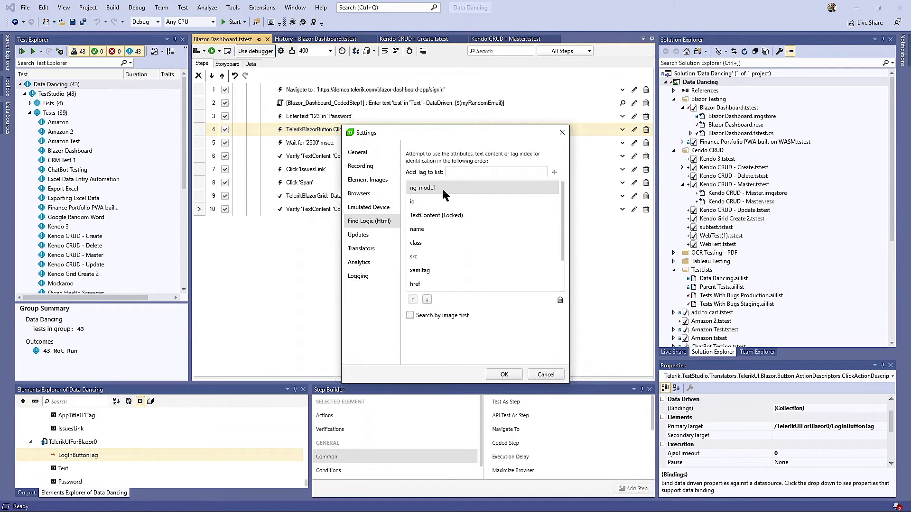
pyautogui.click(471, 171)
pyautogui.moveTo(513, 129); pyautogui.dragTo(387, 98)
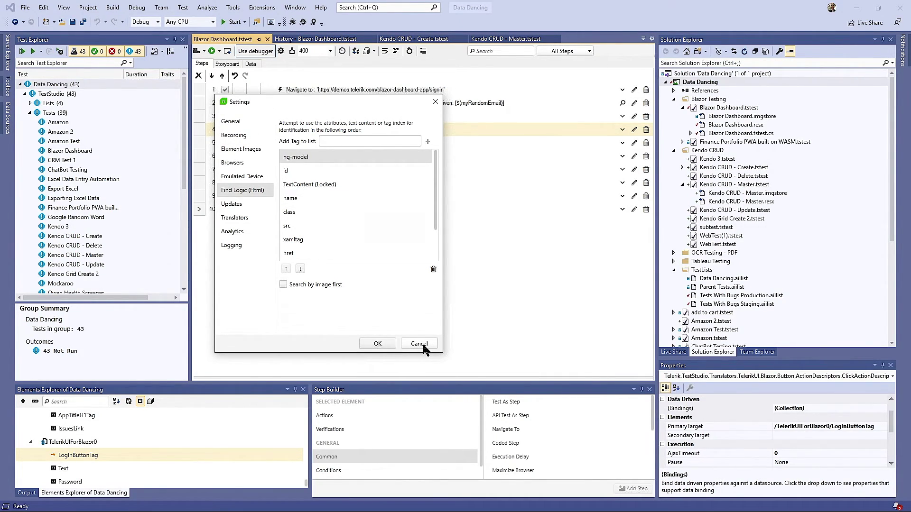
pyautogui.moveTo(321, 105); pyautogui.dragTo(432, 104)
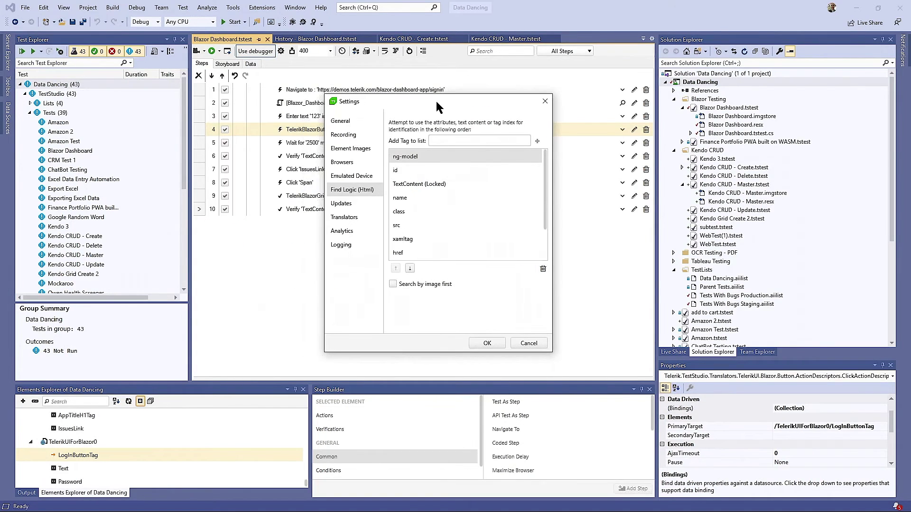
# Step: Examine the Element Images settings and the HTML translators for Kendo UI for jQuery and Telerik UI for Blazor, and discard the settings changes
pyautogui.click(350, 150)
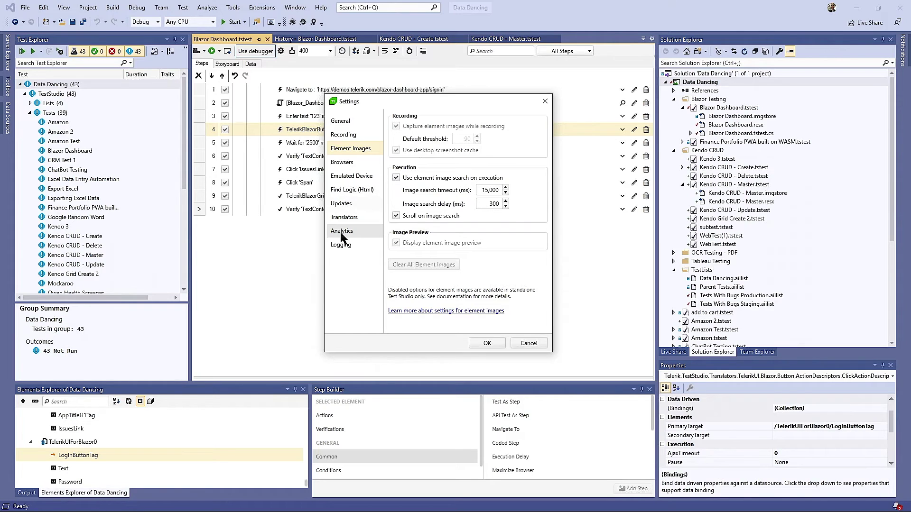
pyautogui.click(351, 218)
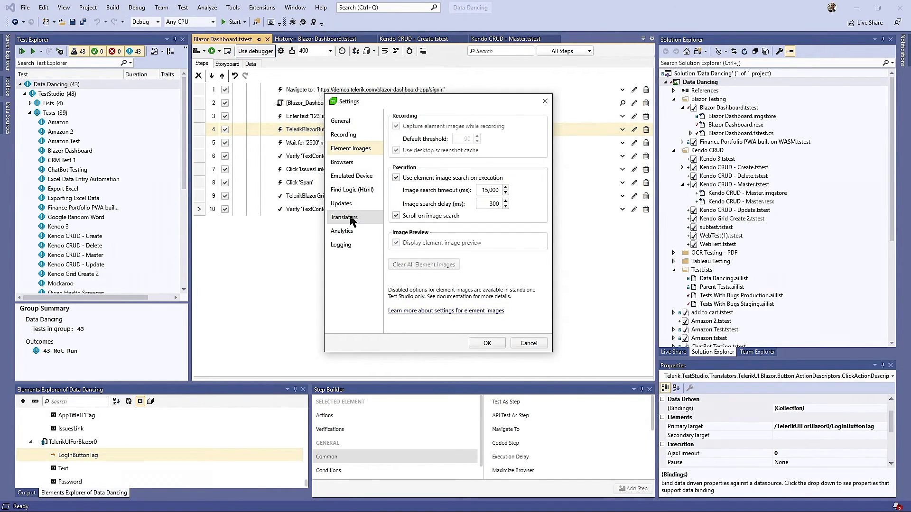
pyautogui.click(389, 120)
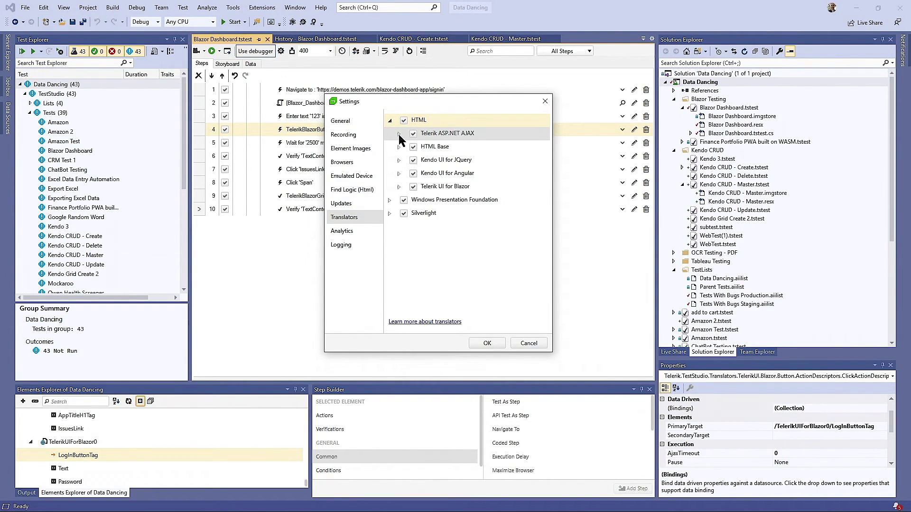
pyautogui.click(399, 159)
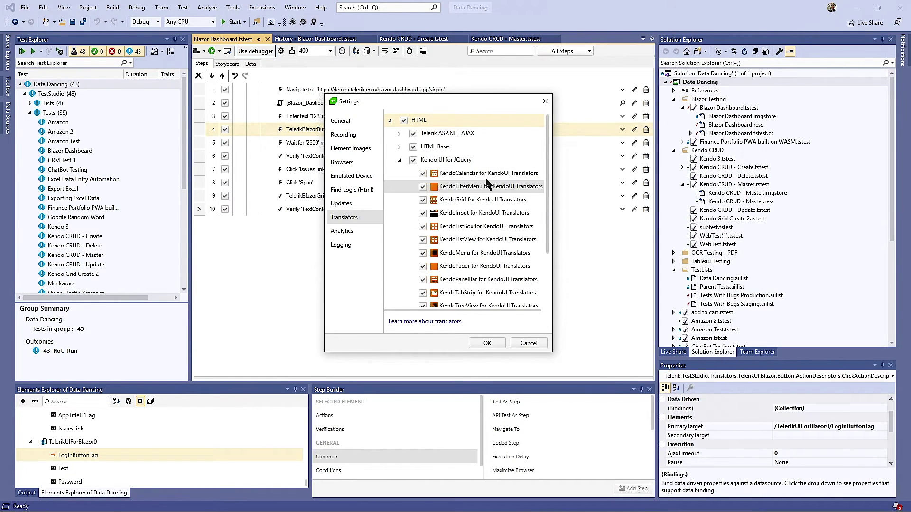
pyautogui.scroll(-3, 478, 236)
pyautogui.scroll(3, 479, 238)
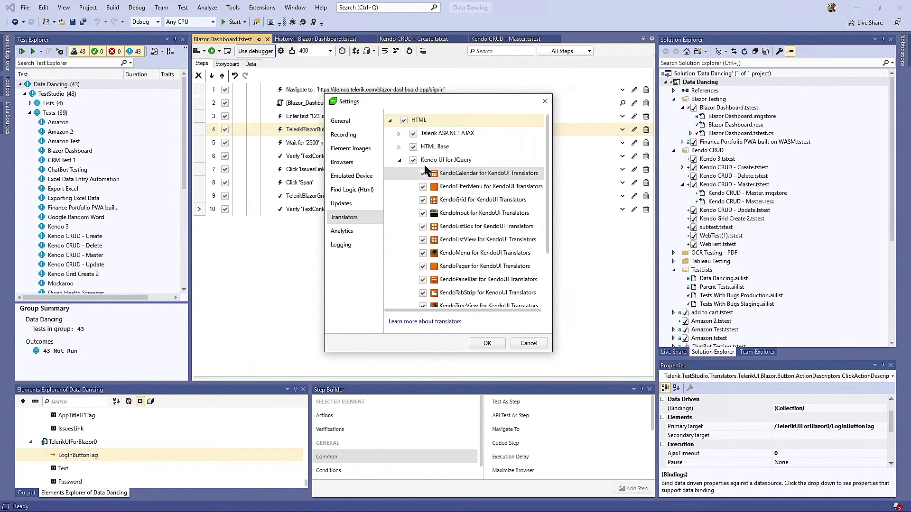
pyautogui.click(399, 160)
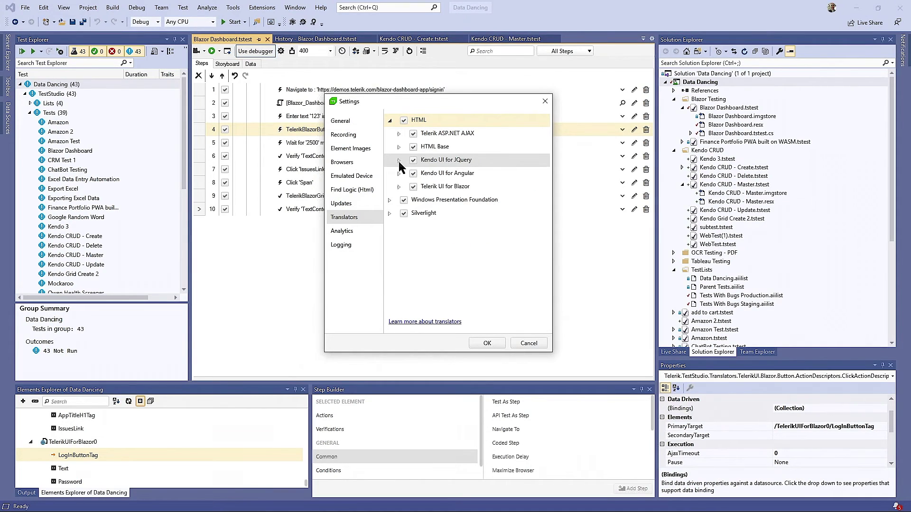
pyautogui.click(398, 187)
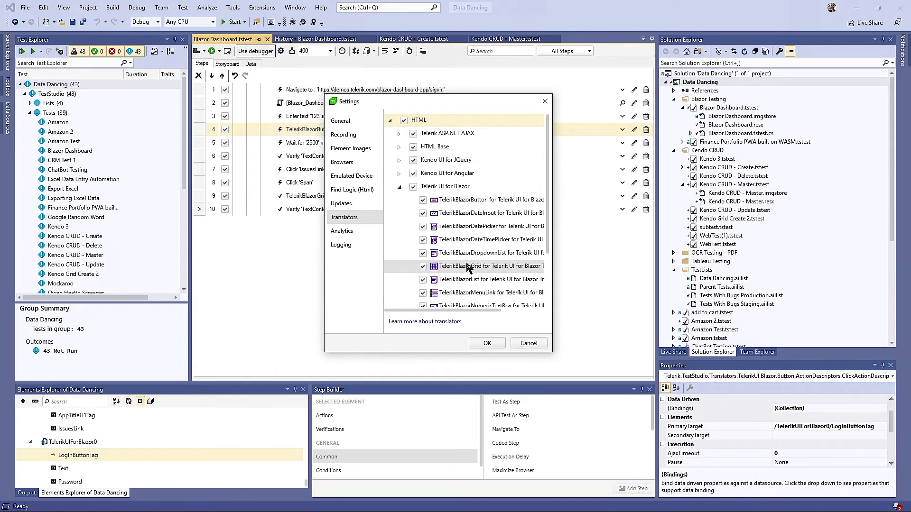
pyautogui.scroll(-3, 467, 268)
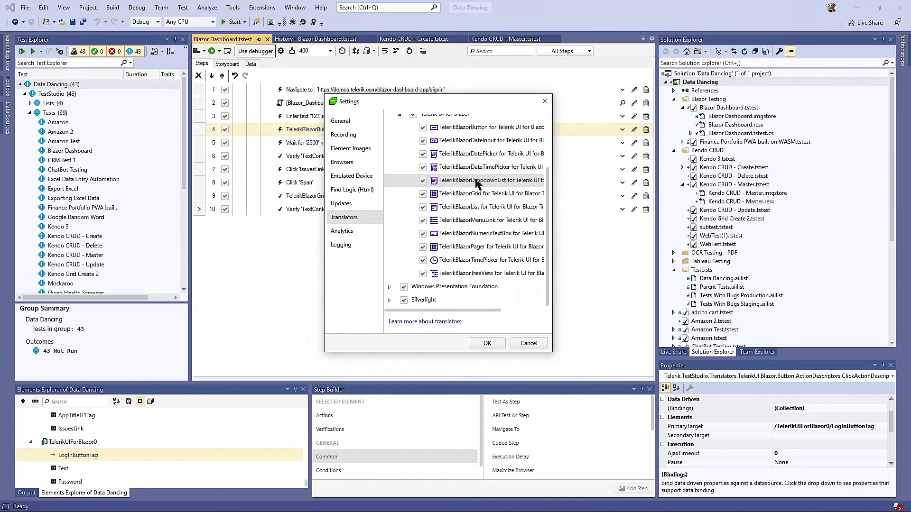
pyautogui.click(529, 343)
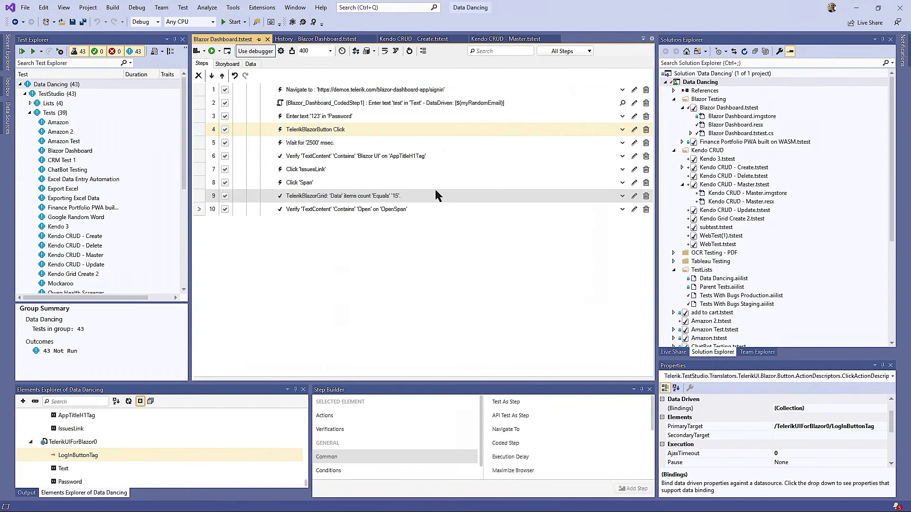
# Step: Run the Blazor Dashboard test from the start up to step 10, the 'Open' text verification on OpenSpan
pyautogui.rightClick(331, 212)
pyautogui.moveTo(371, 274)
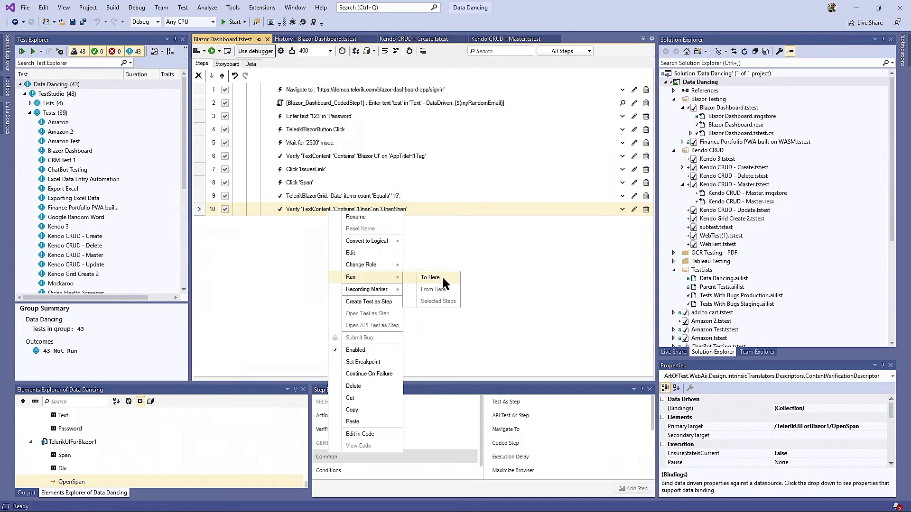
pyautogui.click(442, 277)
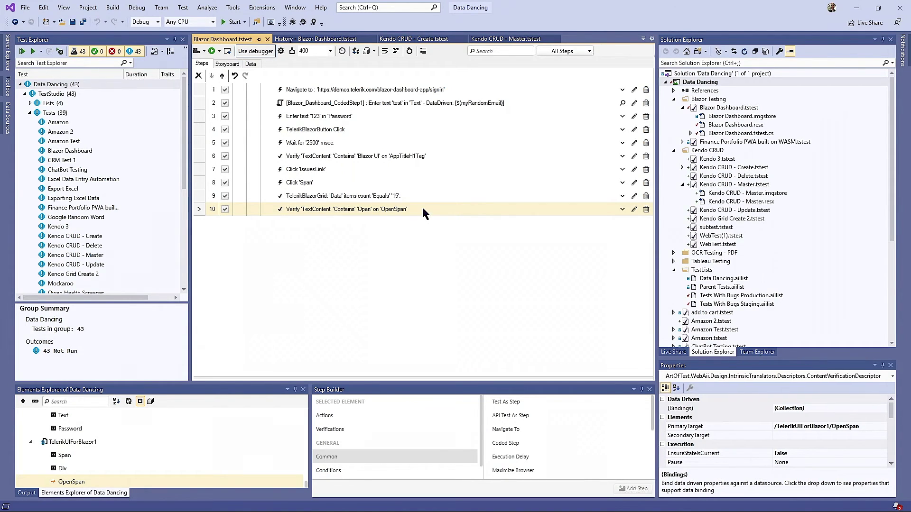
# Step: Execute the Blazor Dashboard test up to step 10 in Microsoft Edge and move the recording browser aside to expose the step list
pyautogui.click(489, 251)
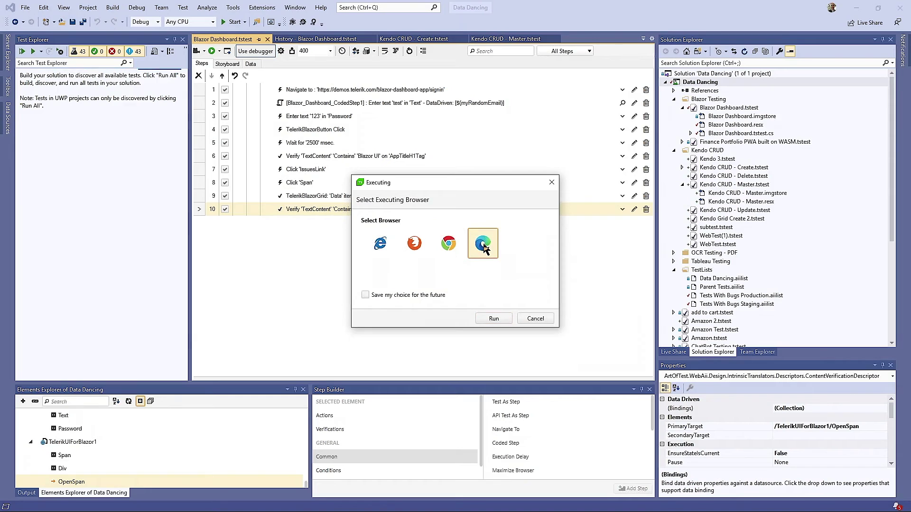
pyautogui.click(493, 319)
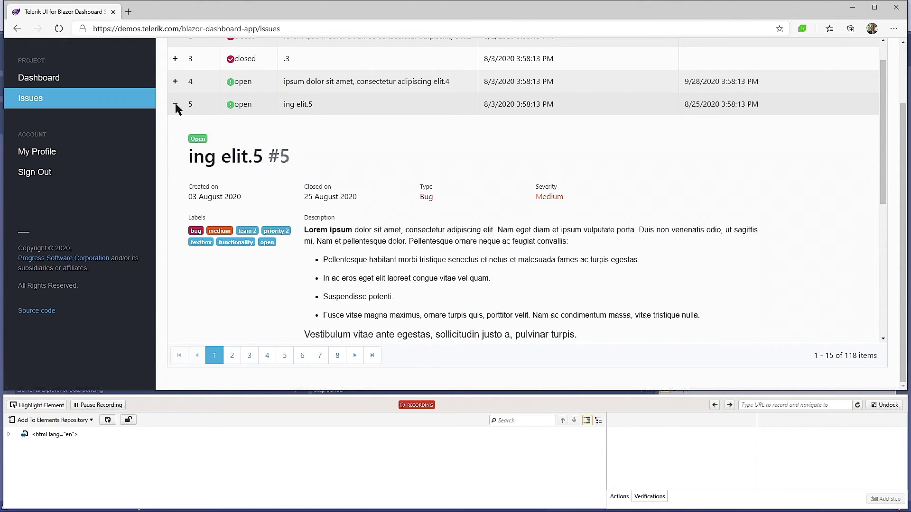
pyautogui.scroll(1, 397, 164)
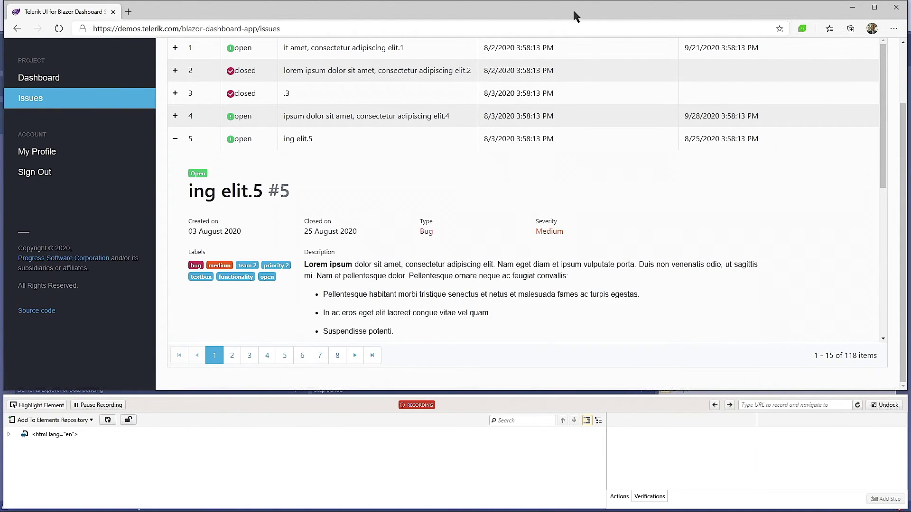
pyautogui.moveTo(573, 10); pyautogui.dragTo(593, 374)
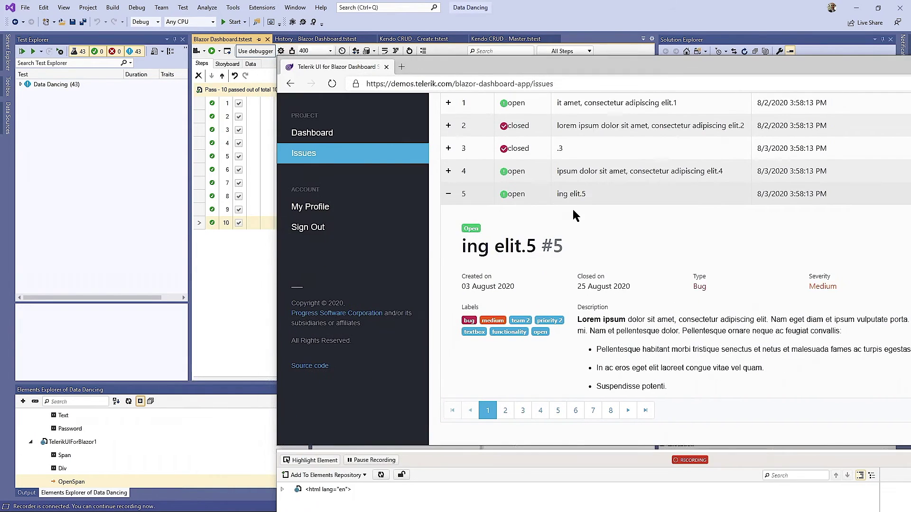
# Step: Record two more click steps by expanding issues 4 and 3 in the Issues grid, and return to the test's step list
pyautogui.click(448, 171)
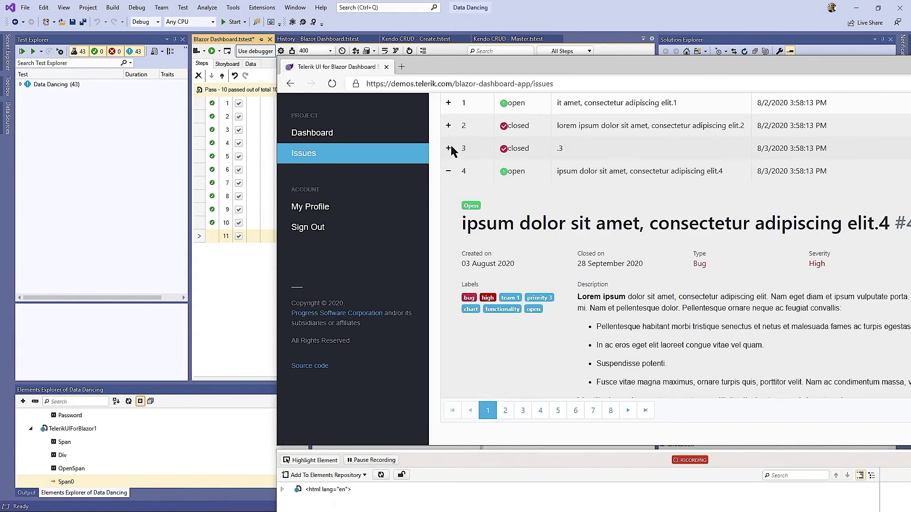
pyautogui.click(448, 148)
pyautogui.click(229, 303)
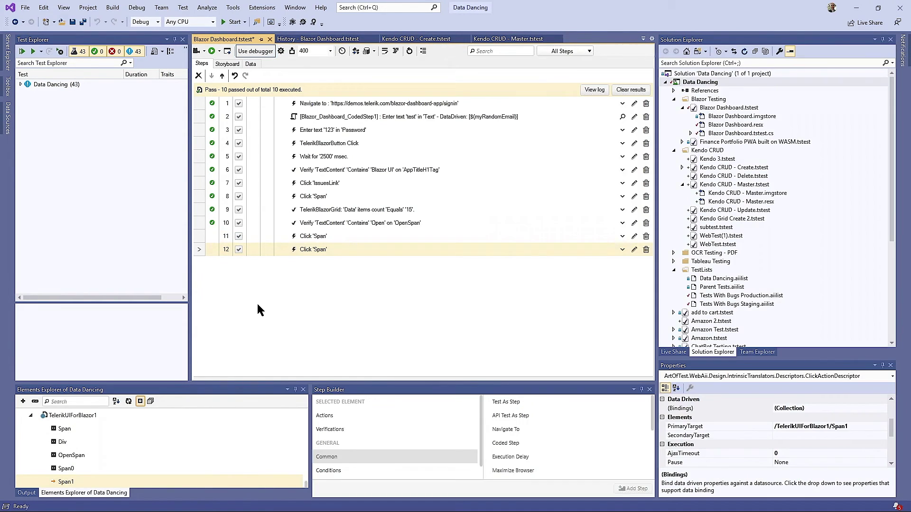
# Step: View the properties of the recorded 'Span' click in step 11 and collapse them again
pyautogui.click(318, 238)
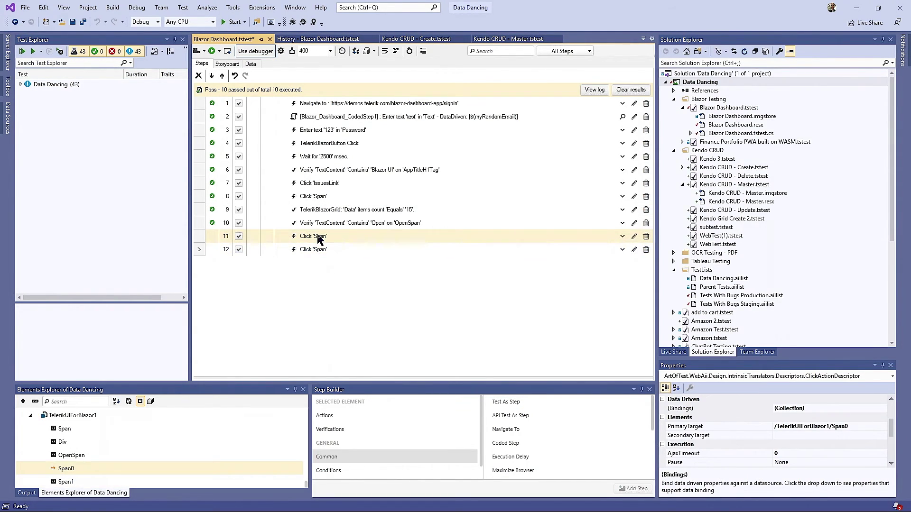
pyautogui.click(318, 237)
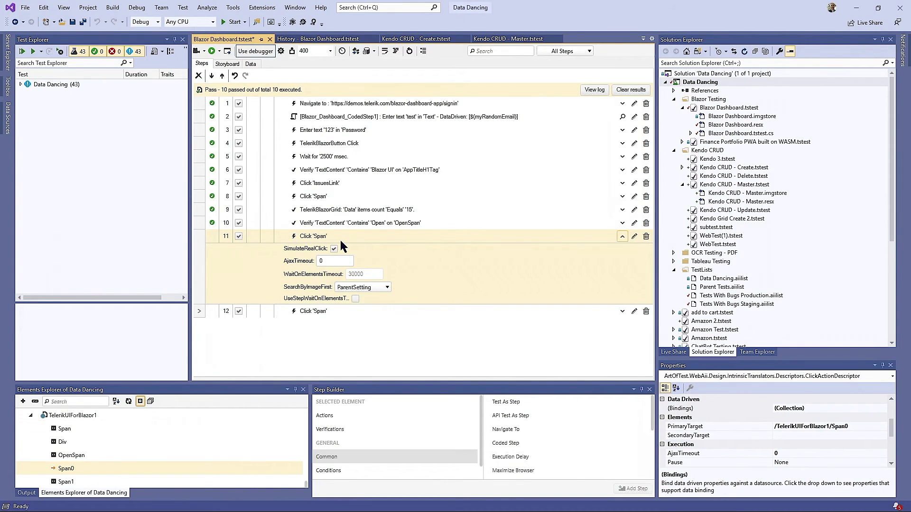
pyautogui.click(316, 237)
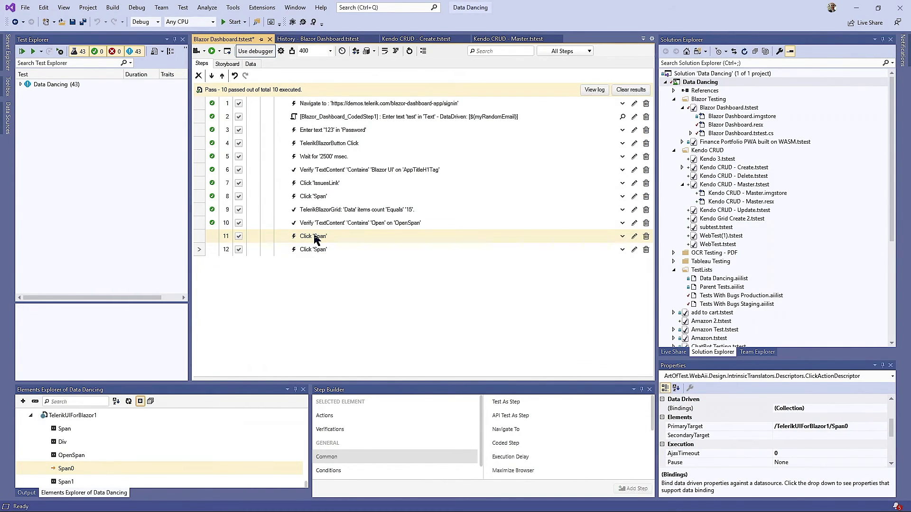
# Step: Open the code of coded step 2, Blazor_Dashboard_CodedStep1, and examine the random string generation and text entry lines
pyautogui.doubleClick(386, 117)
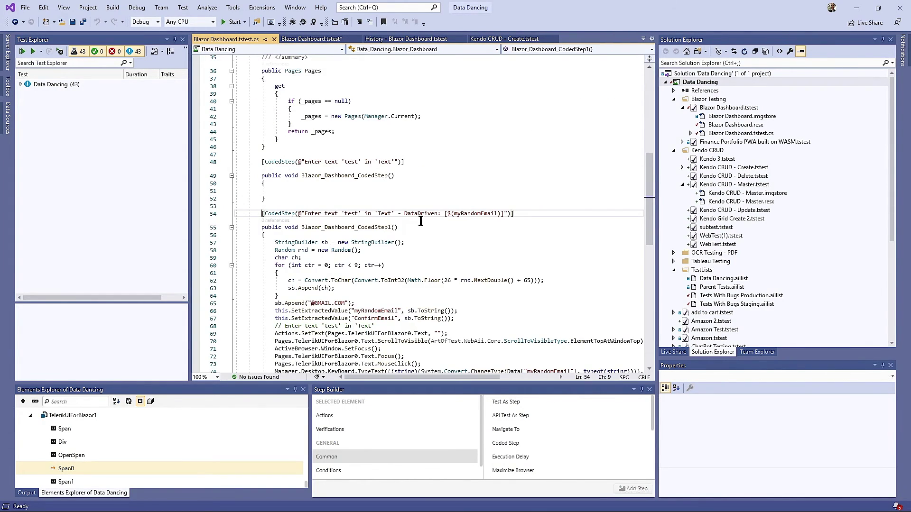
pyautogui.scroll(-3, 472, 248)
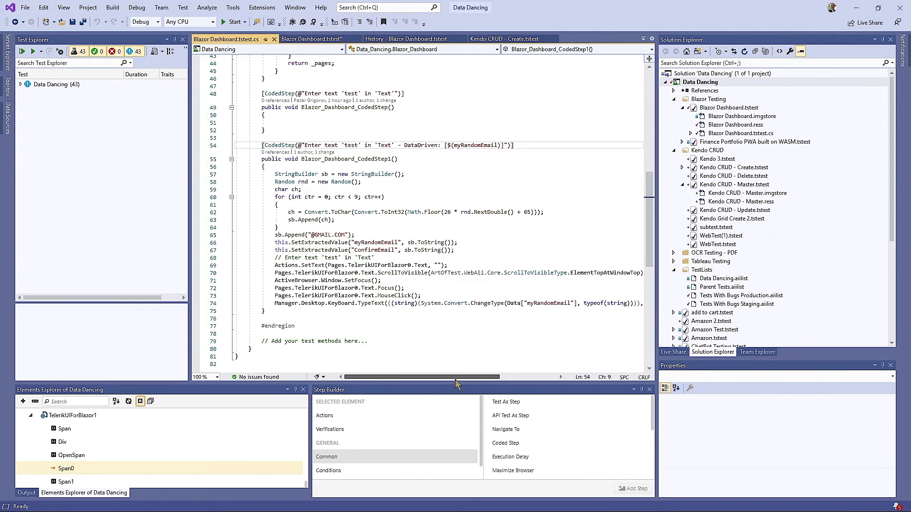
pyautogui.moveTo(472, 378); pyautogui.dragTo(476, 378)
pyautogui.hscroll(2, 462, 304)
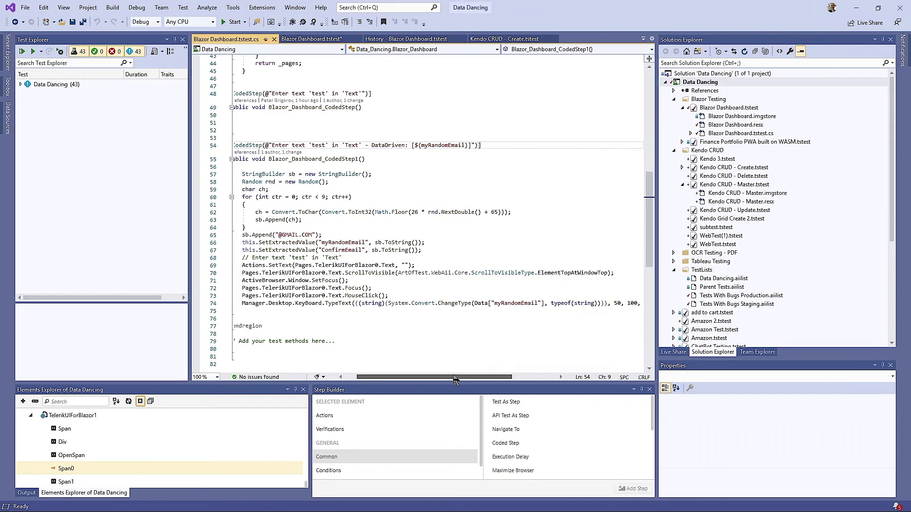
pyautogui.moveTo(451, 378); pyautogui.dragTo(420, 380)
pyautogui.moveTo(266, 167); pyautogui.dragTo(365, 228)
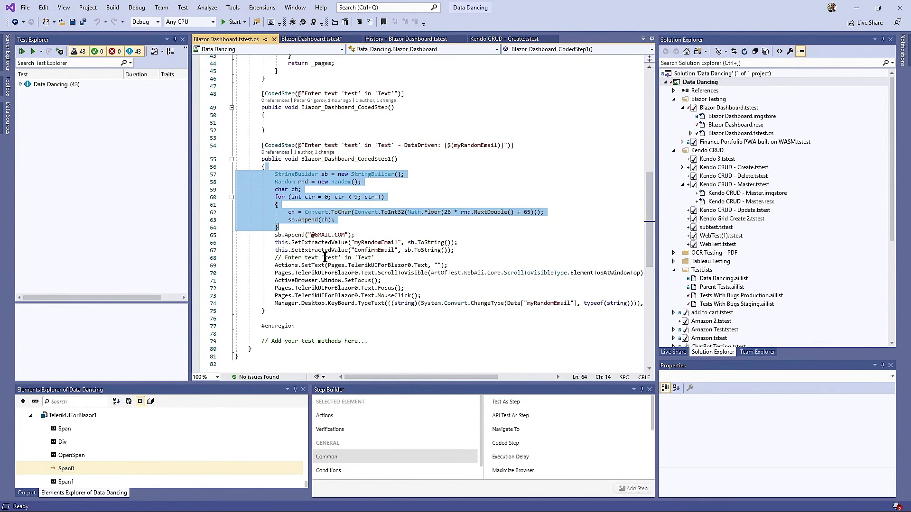
pyautogui.click(438, 364)
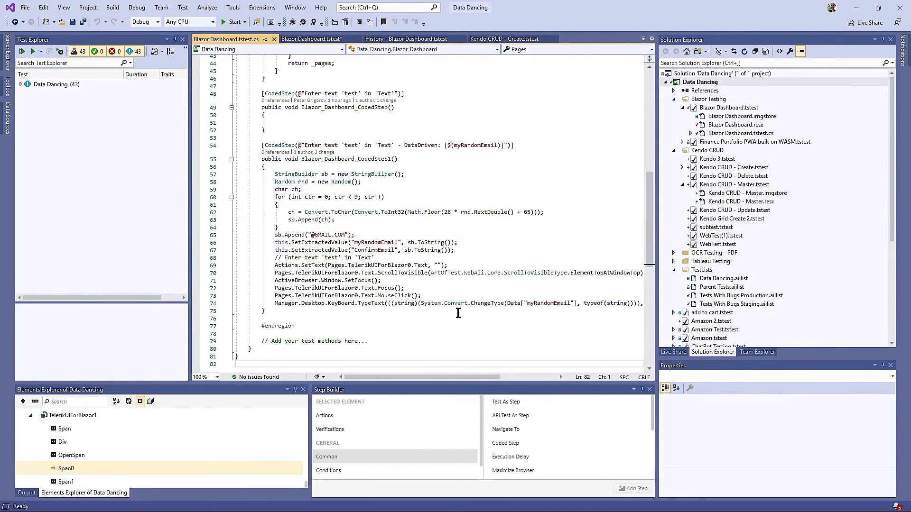
# Step: Return to the Blazor Dashboard test steps and view the settings of the 'Blazor UI' text verification in step 6
pyautogui.click(274, 40)
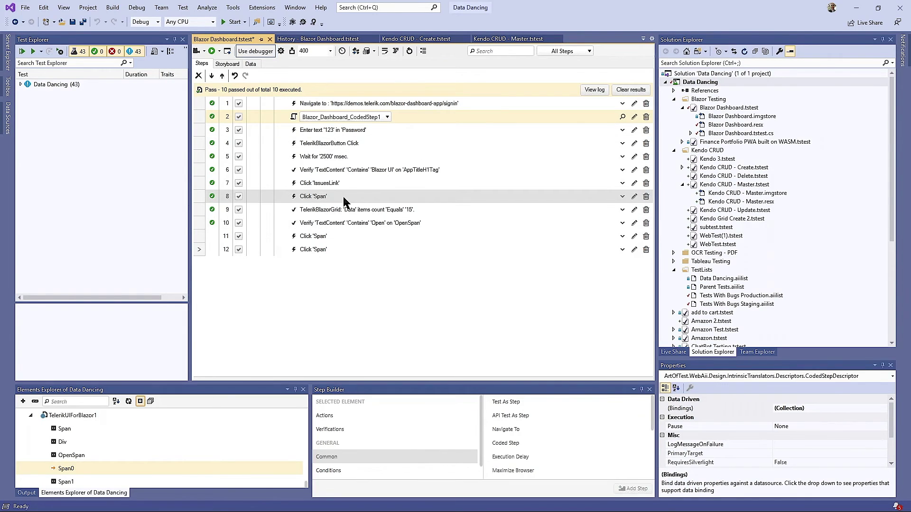
pyautogui.click(345, 169)
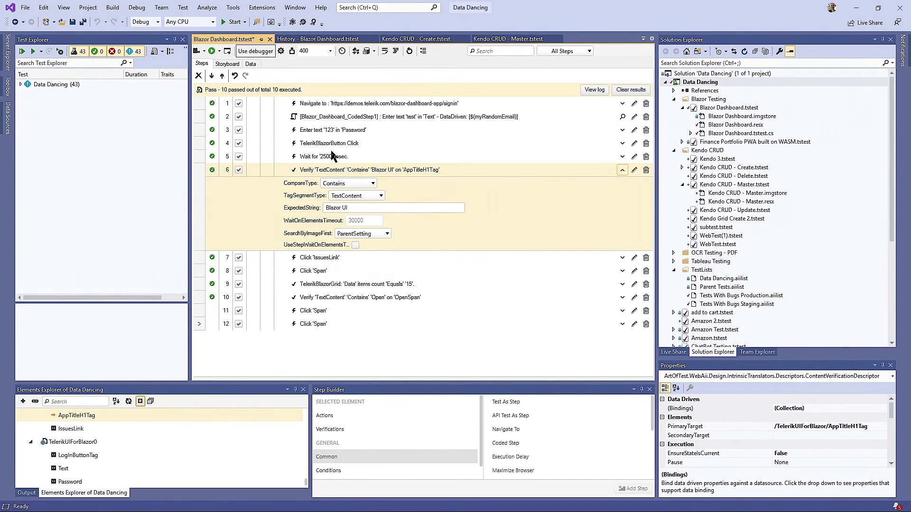
pyautogui.click(434, 118)
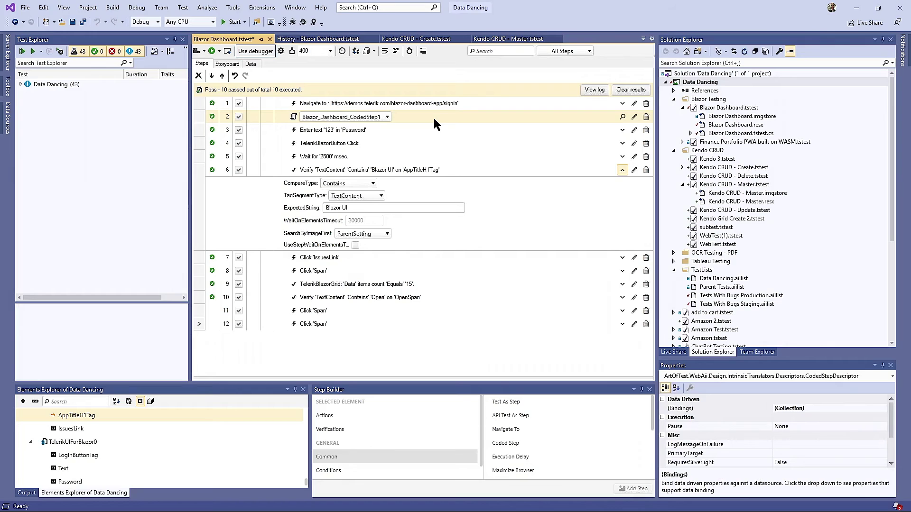
# Step: Start a source control check-in for the Data Dancing project, saving the Blazor Dashboard test and opening the pending changes
pyautogui.click(719, 84)
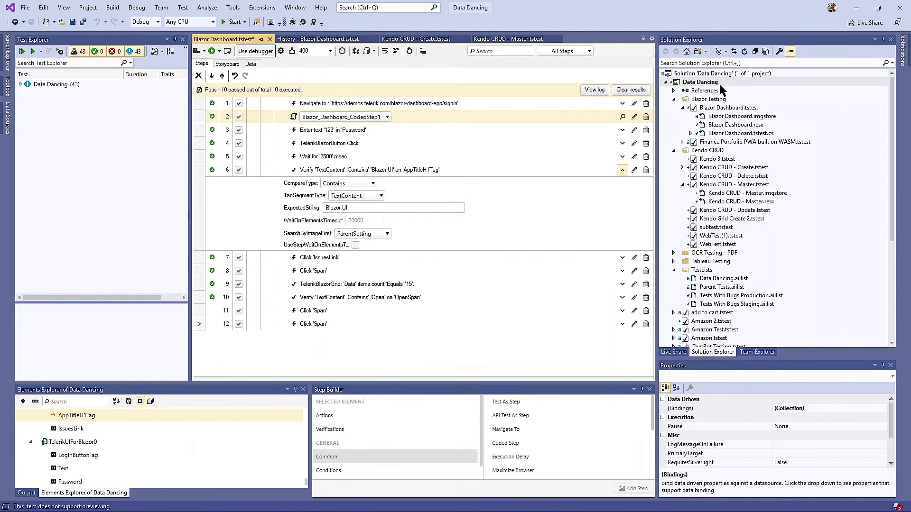
pyautogui.rightClick(719, 84)
pyautogui.moveTo(769, 186)
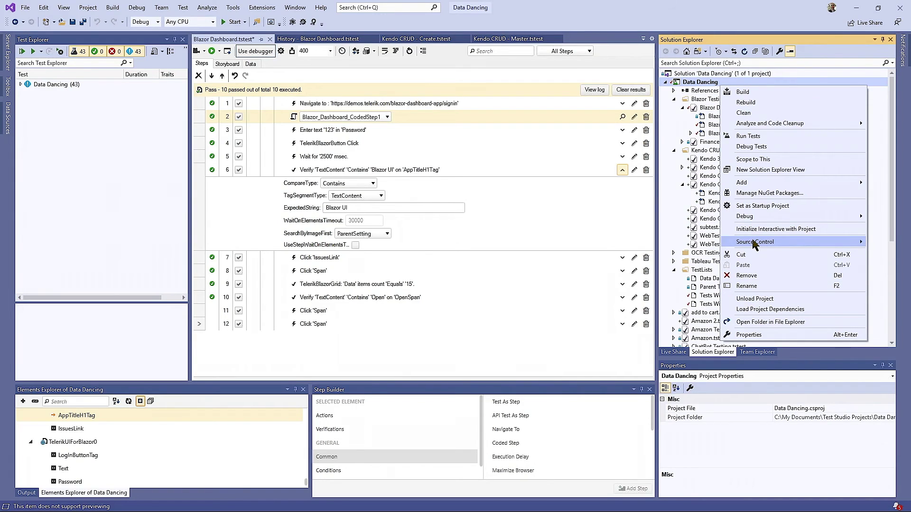
pyautogui.moveTo(754, 243)
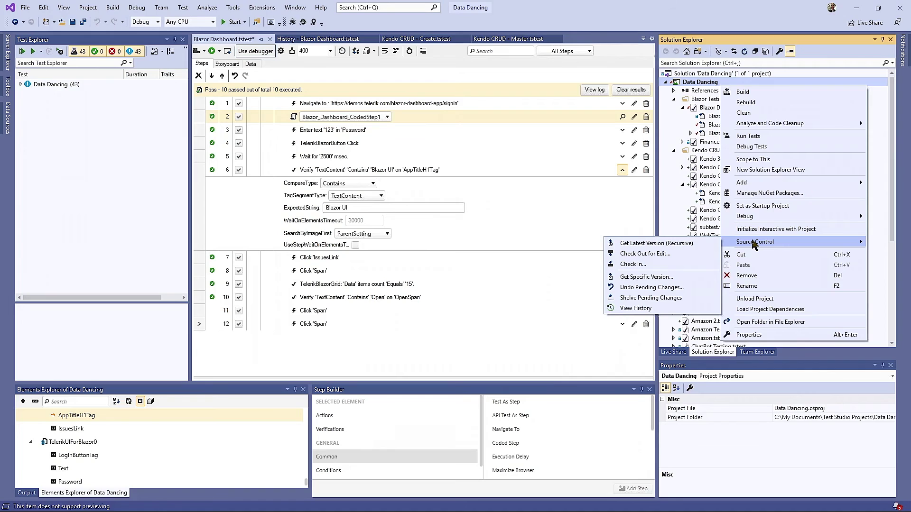
pyautogui.click(638, 265)
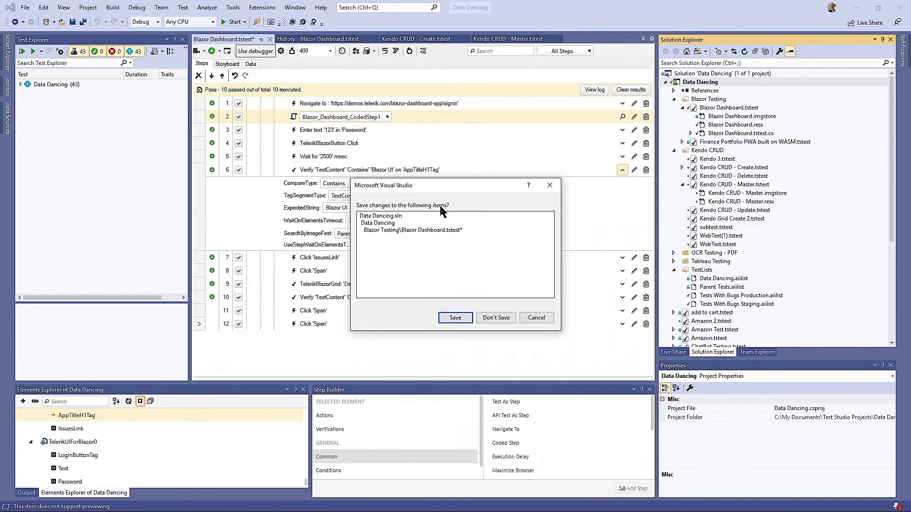
pyautogui.click(456, 318)
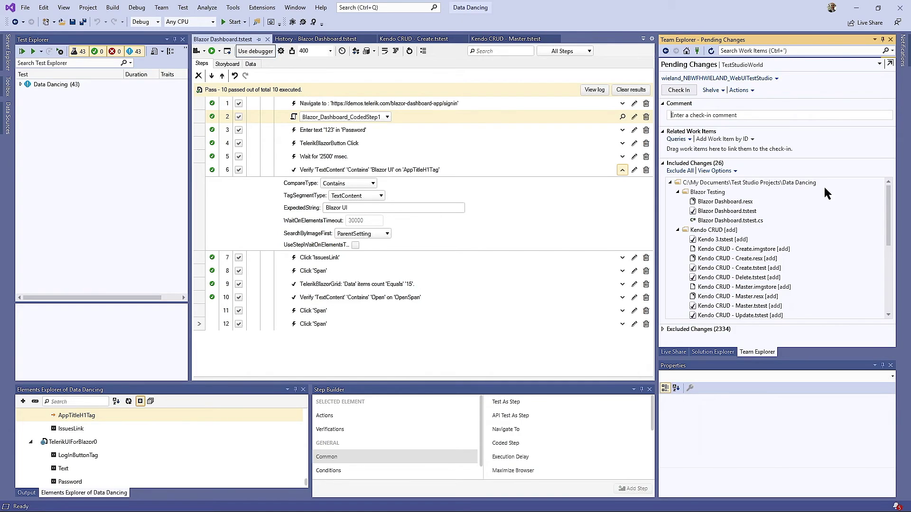